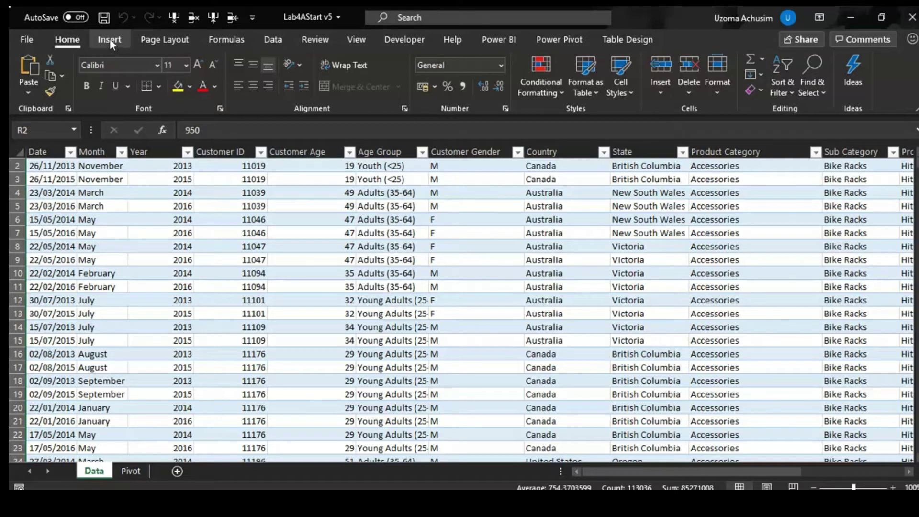
- Insert a PivotTable from SalesTable on a new worksheet, Sheet3
{"action": "left_click", "coordinate": [110, 39]}
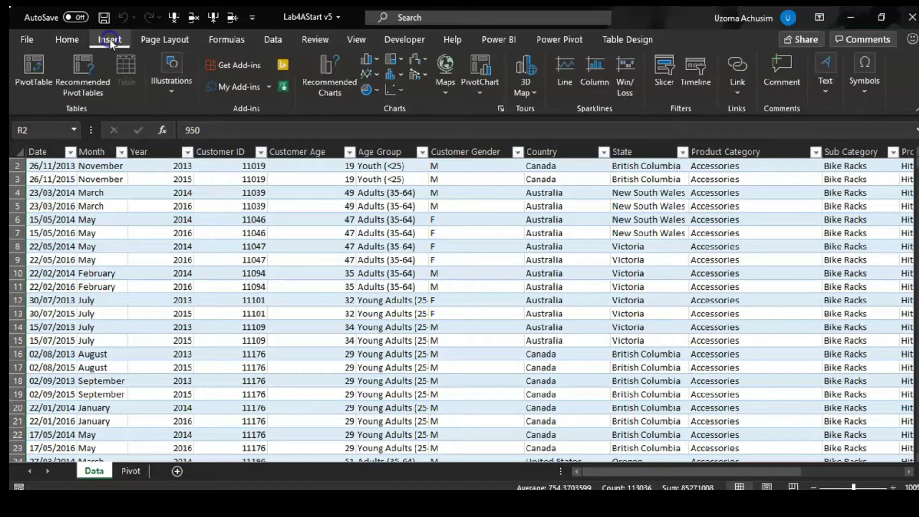
{"action": "left_click", "coordinate": [28, 73]}
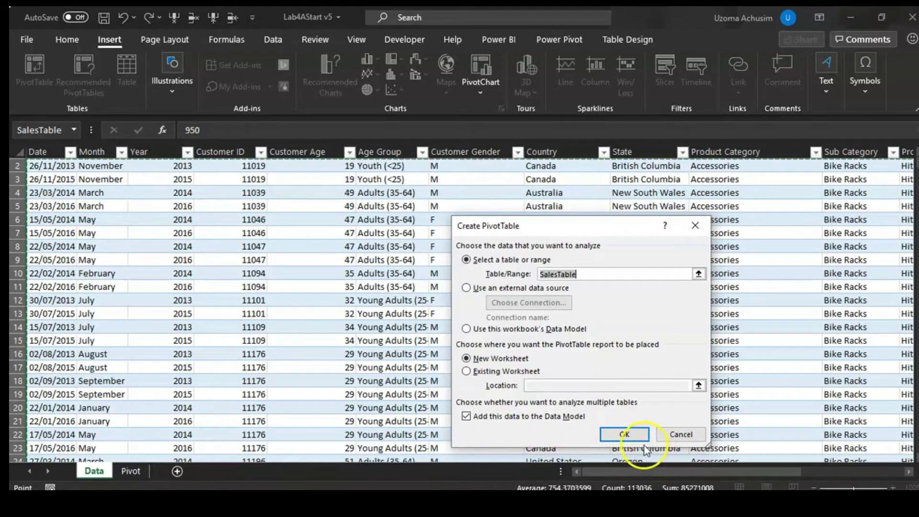
{"action": "left_click", "coordinate": [625, 435]}
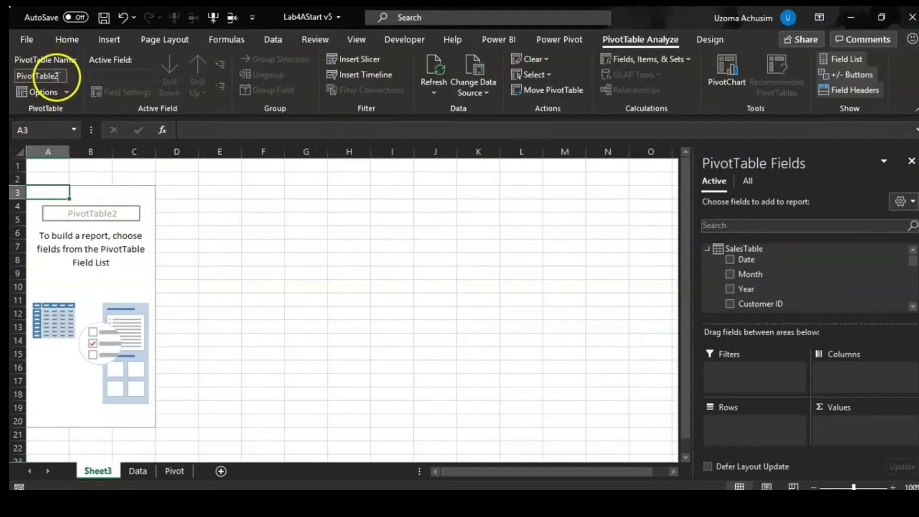
- Replace the name PivotTable2 with 'CountryByGender' in the PivotTable Name box
{"action": "left_click", "coordinate": [59, 76]}
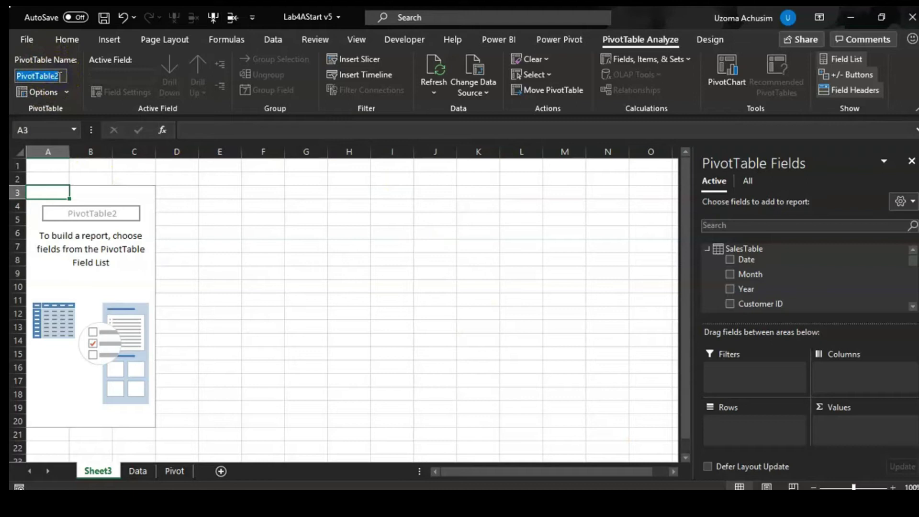
{"action": "type", "text": "Country"}
{"action": "type", "text": "ByGen"}
{"action": "type", "text": "der"}
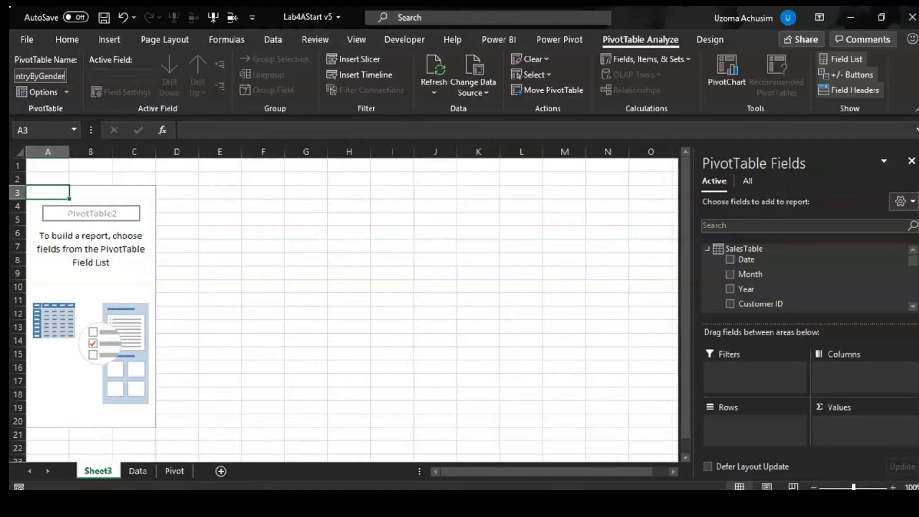
{"action": "key", "text": "Return"}
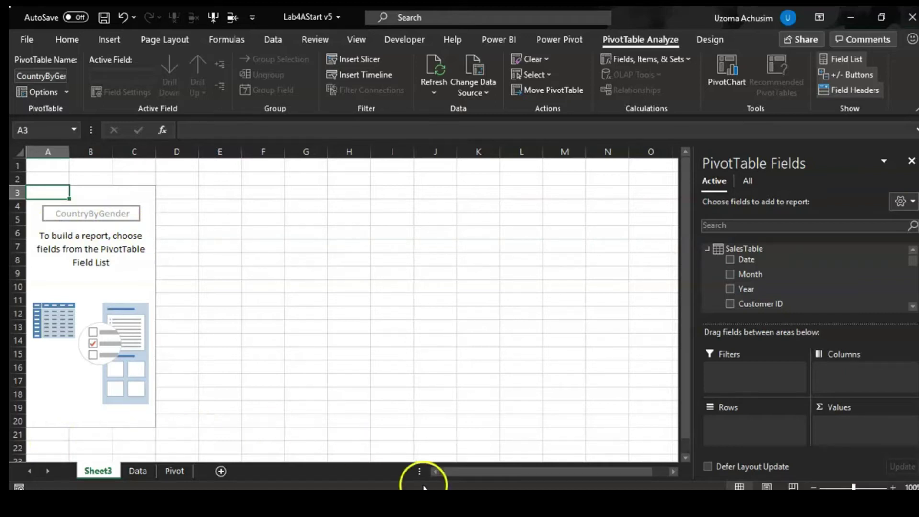
- Add the Revenue field to Values, giving a Sum of Revenue of 85271008 in cell A4
{"action": "left_click", "coordinate": [913, 309]}
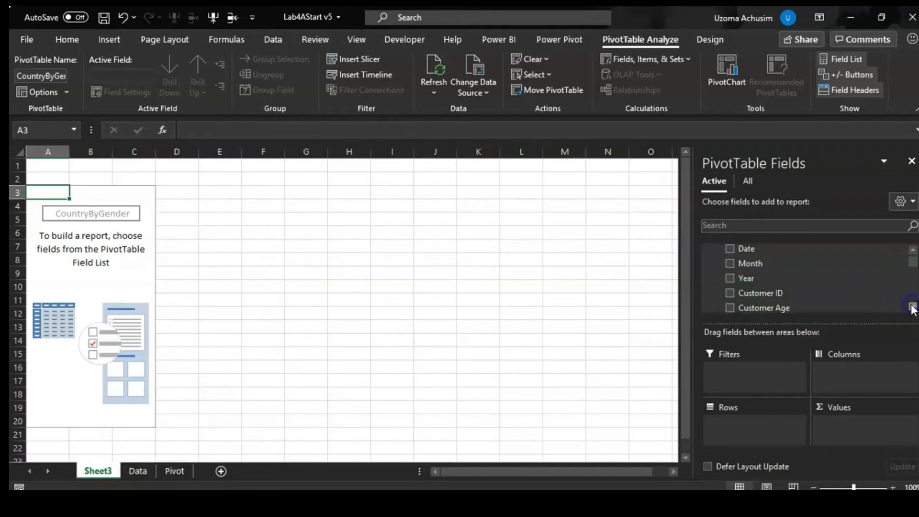
{"action": "scroll", "coordinate": [913, 308], "scroll_direction": "down", "scroll_amount": 4}
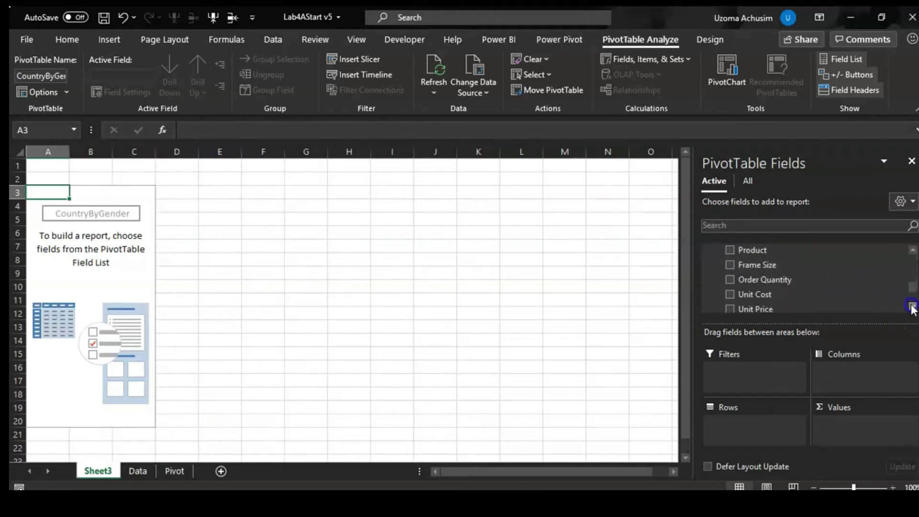
{"action": "left_click", "coordinate": [757, 284]}
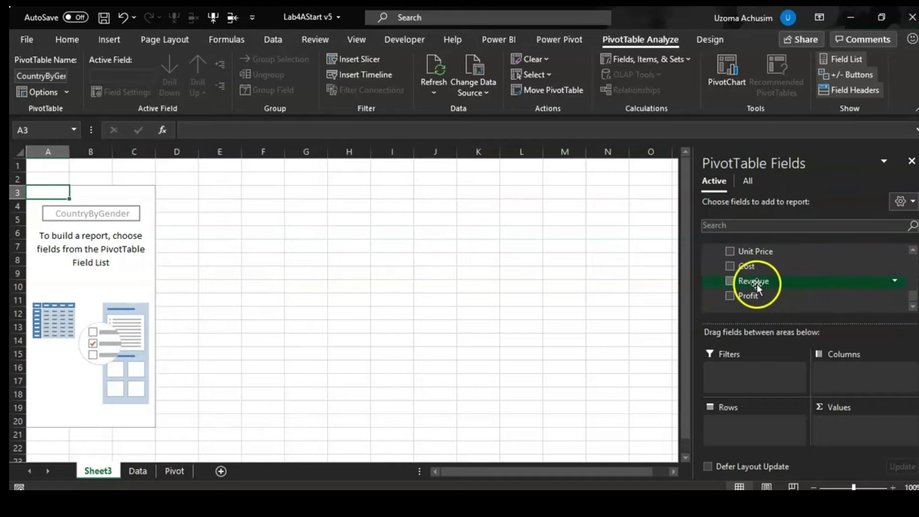
{"action": "left_click", "coordinate": [730, 280]}
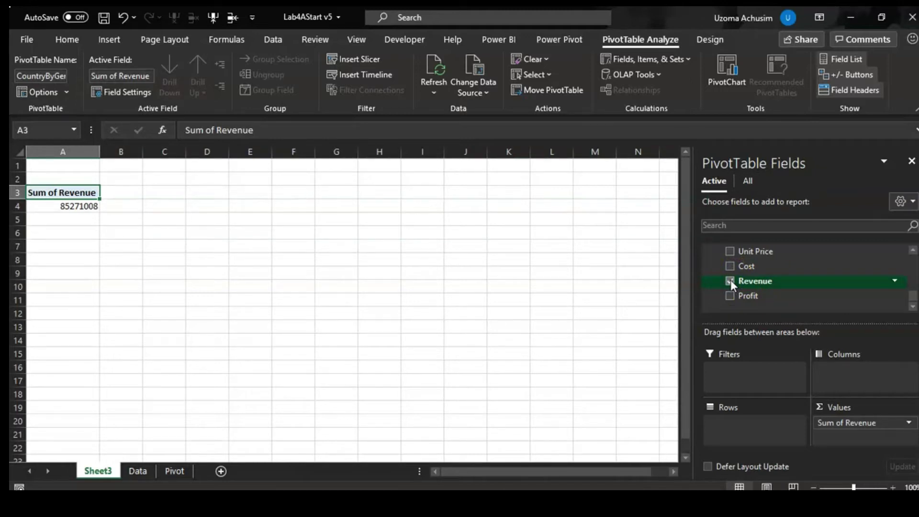
{"action": "left_click", "coordinate": [833, 354]}
{"action": "left_click", "coordinate": [809, 432]}
{"action": "left_click", "coordinate": [66, 205]}
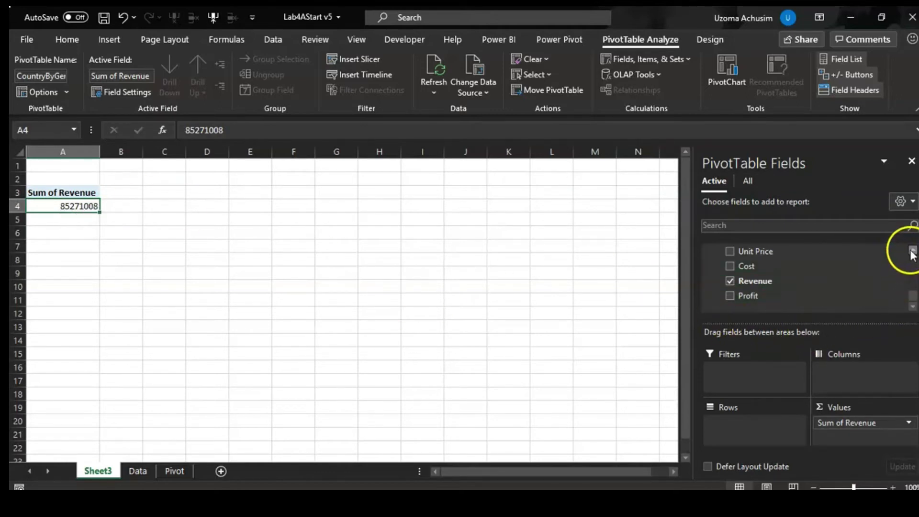
- Put Country in rows and Customer Gender in columns, giving F and M revenue per country
{"action": "left_click_drag", "start_coordinate": [912, 252], "coordinate": [913, 252]}
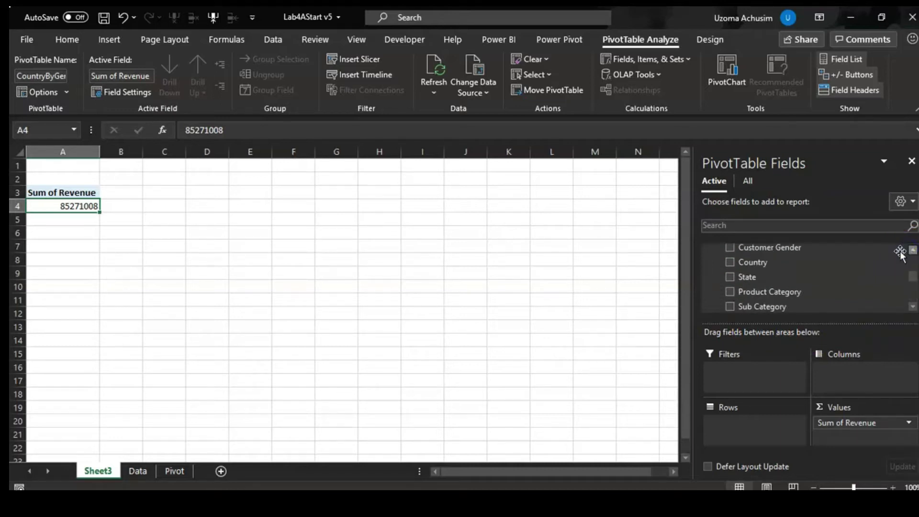
{"action": "left_click", "coordinate": [730, 262]}
{"action": "left_click", "coordinate": [730, 247]}
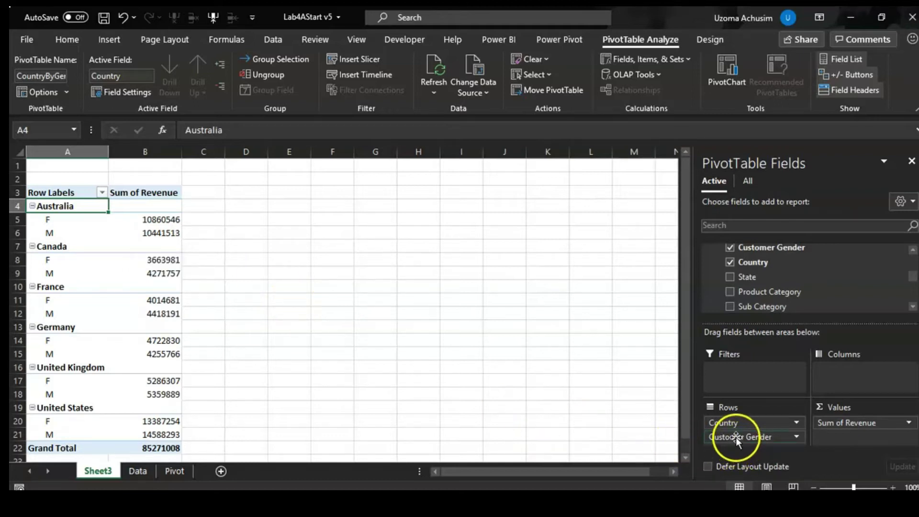
{"action": "left_click_drag", "start_coordinate": [737, 438], "coordinate": [866, 378]}
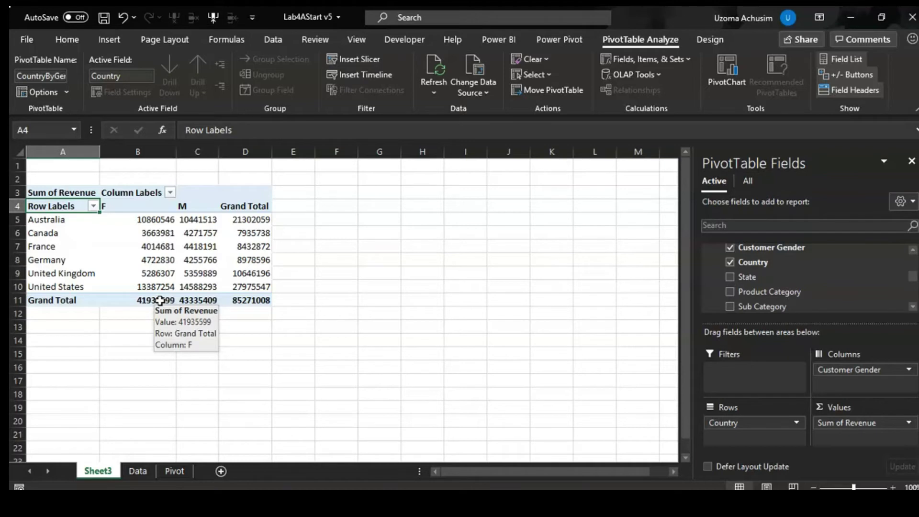
{"action": "left_click", "coordinate": [256, 219]}
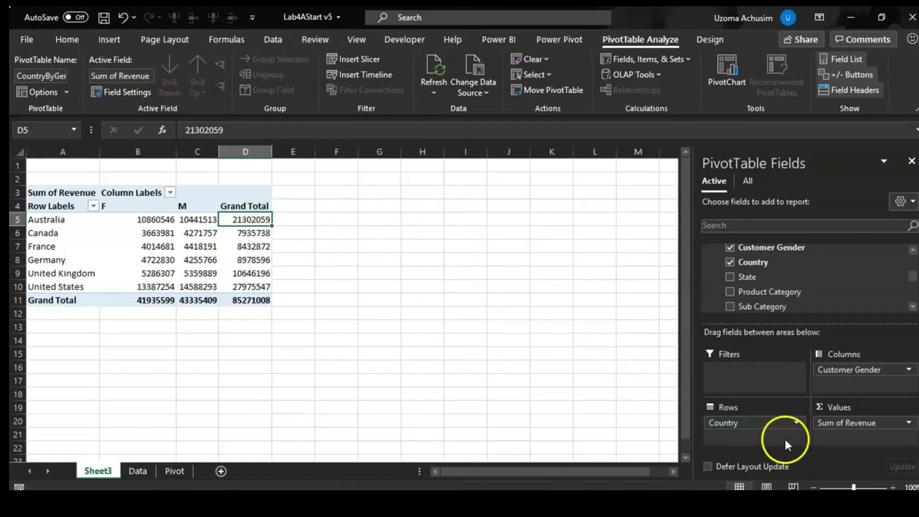
- Move Country to the Columns area and Customer Gender to the Rows area
{"action": "mouse_move", "coordinate": [754, 423]}
{"action": "left_mouse_down"}
{"action": "mouse_move", "coordinate": [843, 364]}
{"action": "mouse_move", "coordinate": [850, 386]}
{"action": "mouse_move", "coordinate": [848, 372]}
{"action": "mouse_move", "coordinate": [763, 436]}
{"action": "mouse_move", "coordinate": [747, 432]}
{"action": "left_mouse_up"}
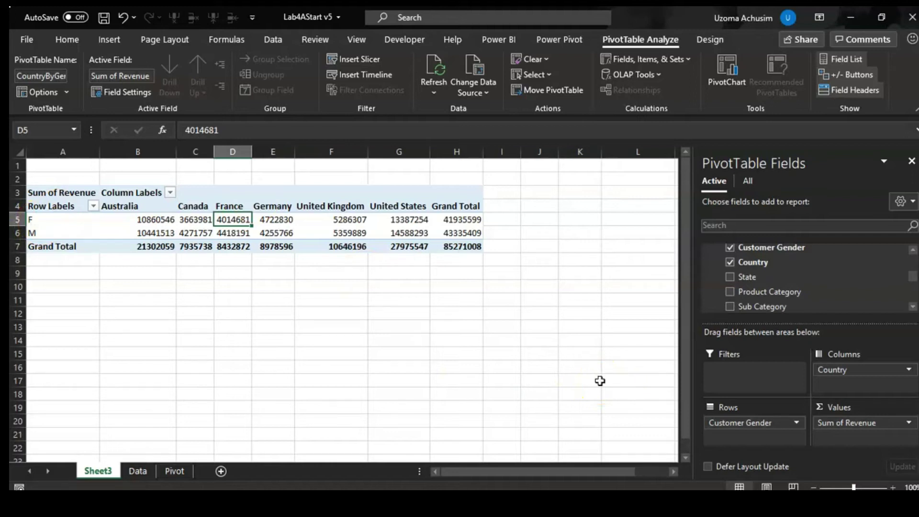
{"action": "left_click", "coordinate": [747, 421]}
{"action": "left_click_drag", "start_coordinate": [761, 426], "coordinate": [41, 237]}
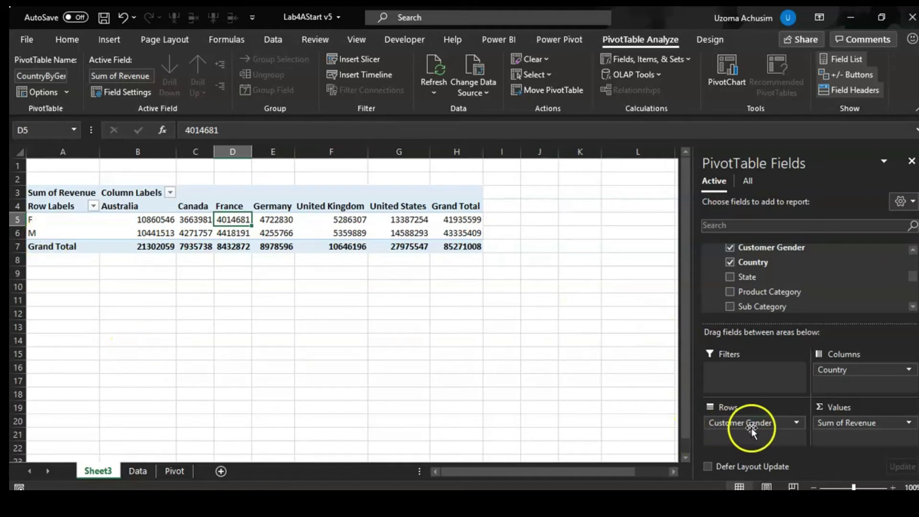
- Move Customer Gender to Filters and Country from Columns to Rows
{"action": "left_click_drag", "start_coordinate": [752, 426], "coordinate": [744, 372]}
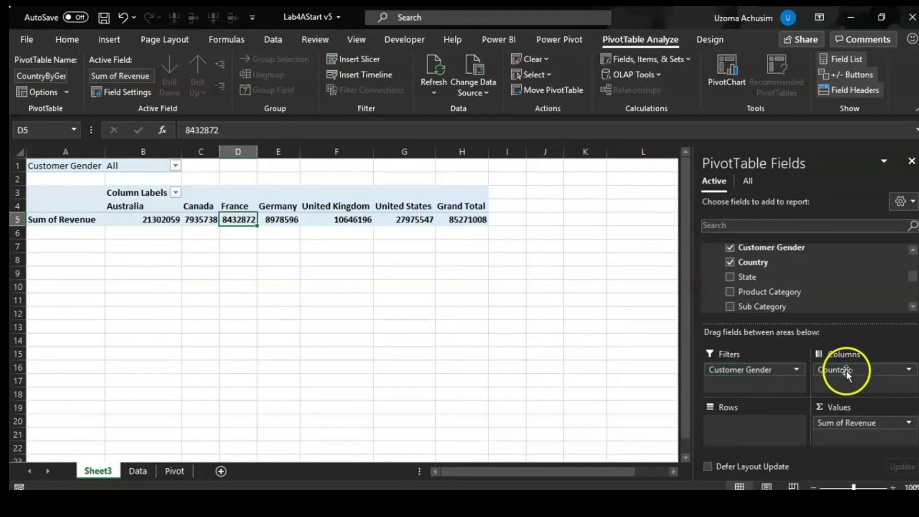
{"action": "left_click_drag", "start_coordinate": [846, 372], "coordinate": [734, 427]}
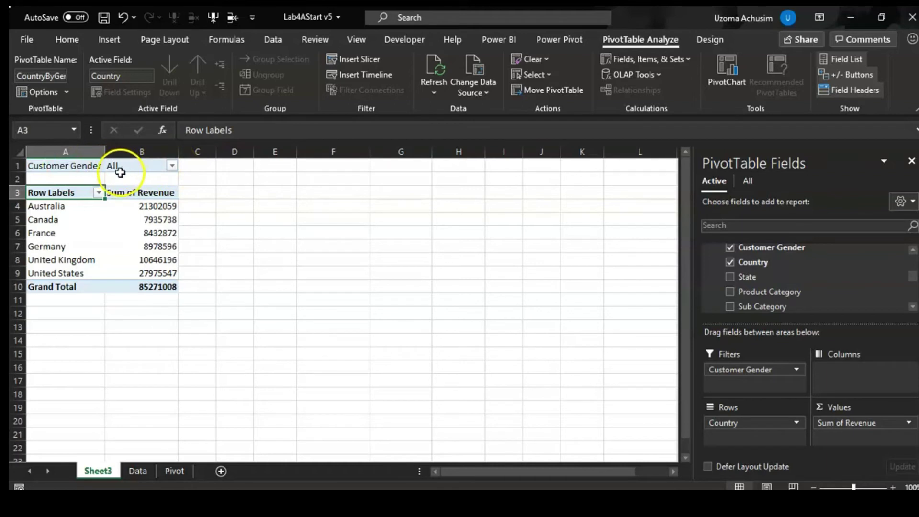
- Filter the pivot by Customer Gender to show only male (M) customers
{"action": "left_click", "coordinate": [174, 167]}
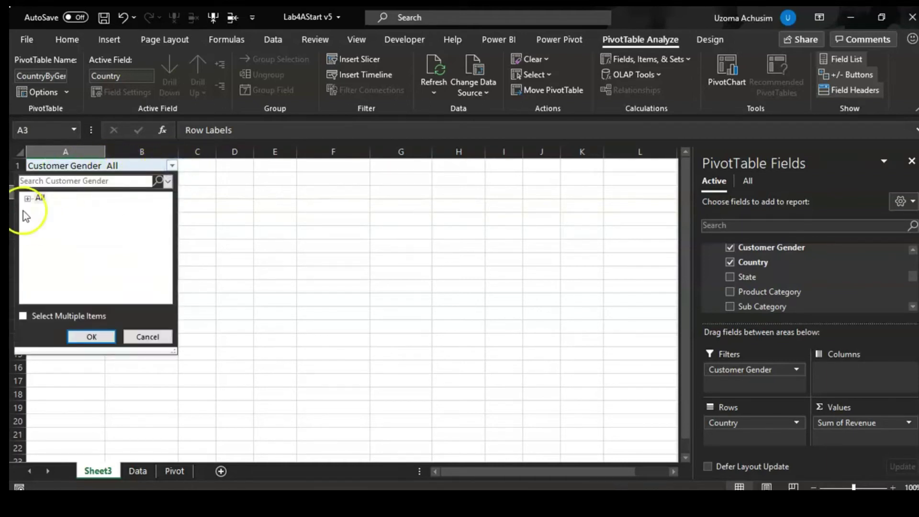
{"action": "left_click", "coordinate": [28, 199]}
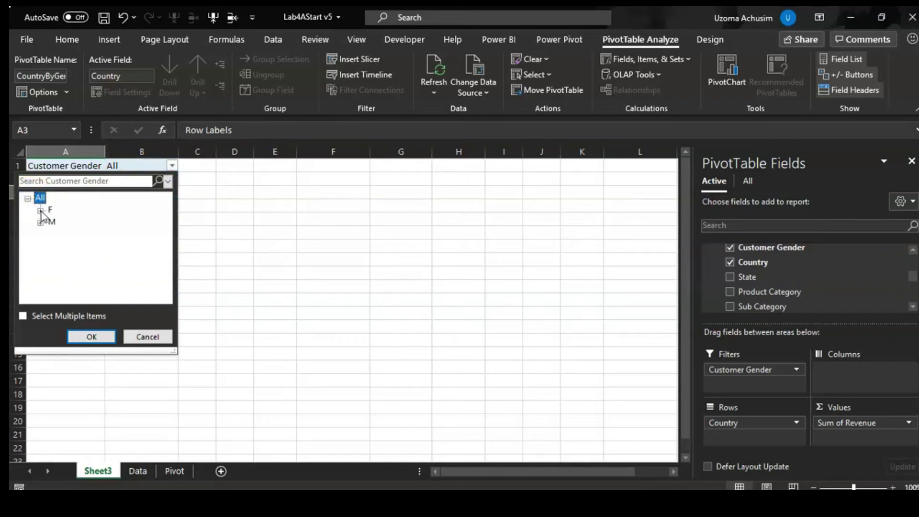
{"action": "left_click", "coordinate": [28, 199]}
{"action": "left_click", "coordinate": [27, 199]}
{"action": "left_click", "coordinate": [43, 212]}
{"action": "left_click", "coordinate": [40, 212]}
{"action": "left_click", "coordinate": [51, 211]}
{"action": "left_click", "coordinate": [95, 337]}
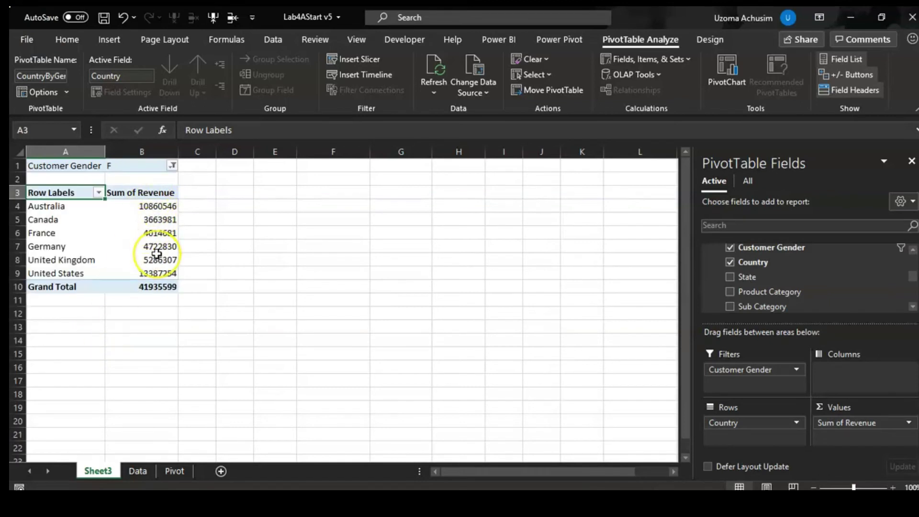
{"action": "mouse_move", "coordinate": [157, 254]}
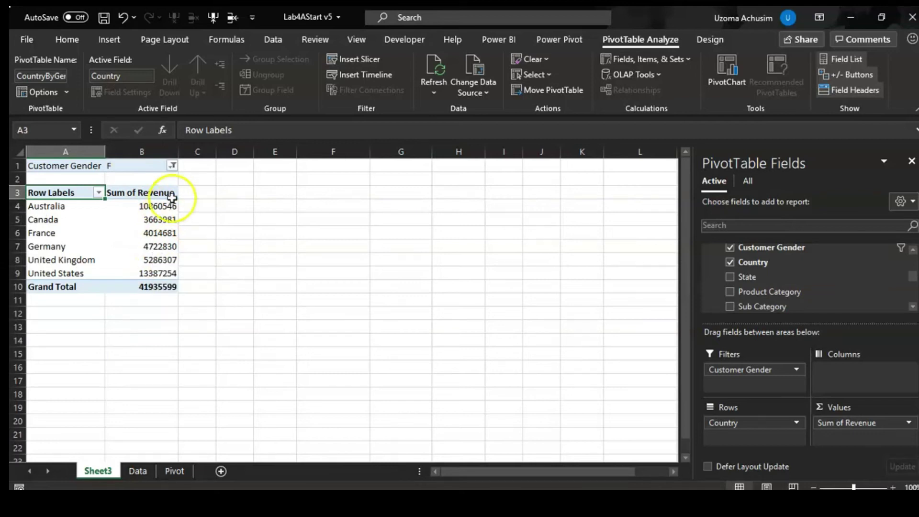
{"action": "left_click", "coordinate": [171, 165]}
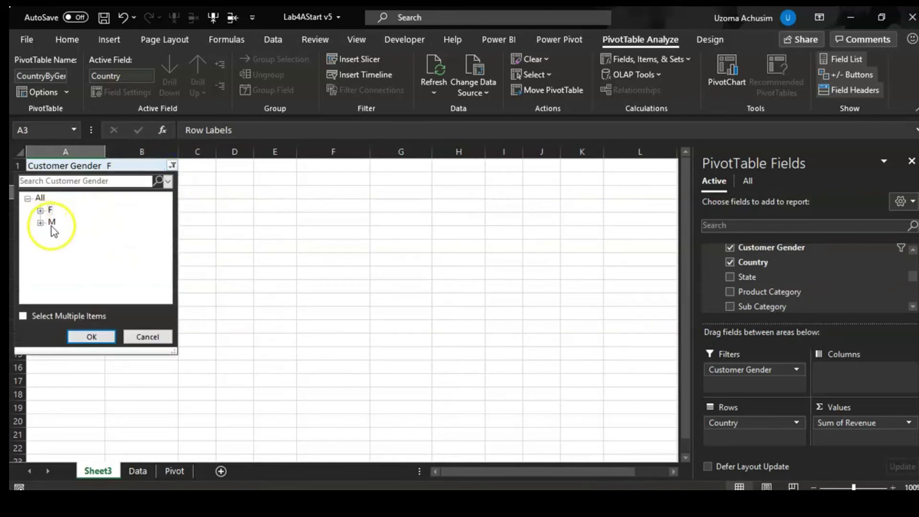
{"action": "left_click", "coordinate": [91, 337]}
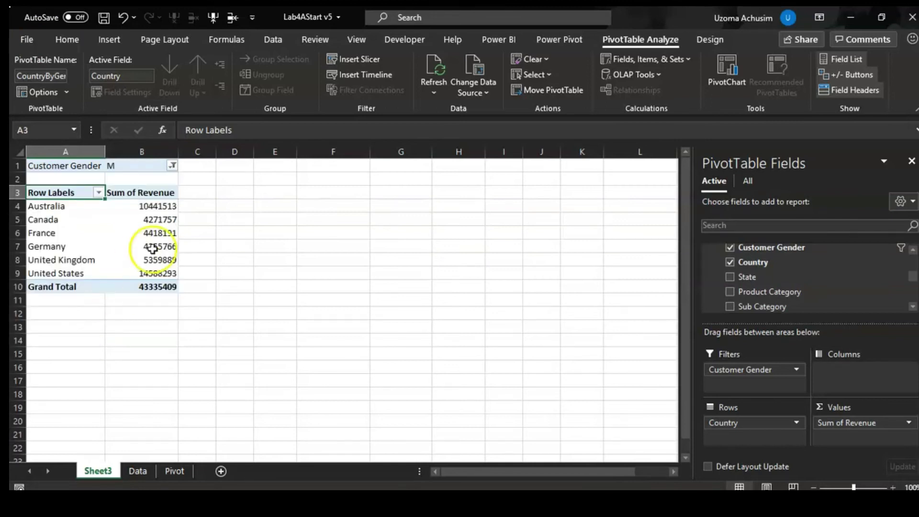
- Enable Select Multiple Items and include both F and M in the gender filter
{"action": "left_click", "coordinate": [173, 165]}
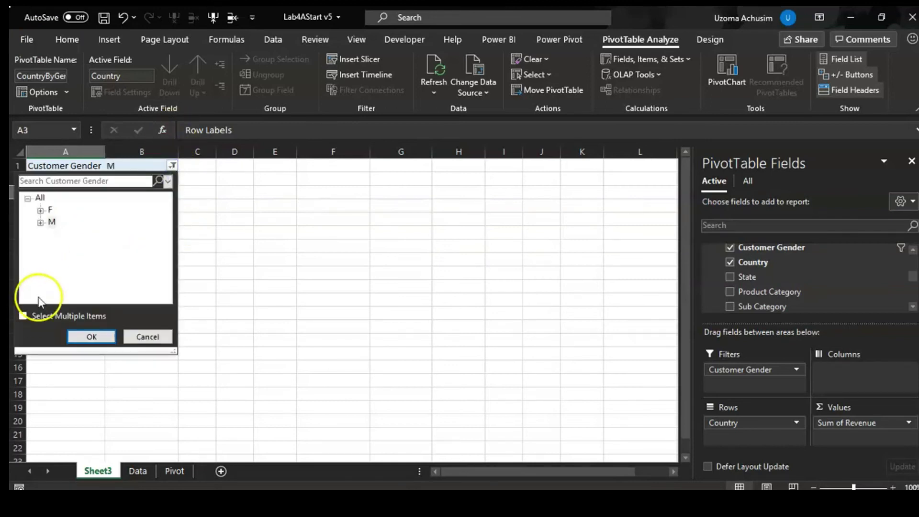
{"action": "left_click", "coordinate": [22, 316]}
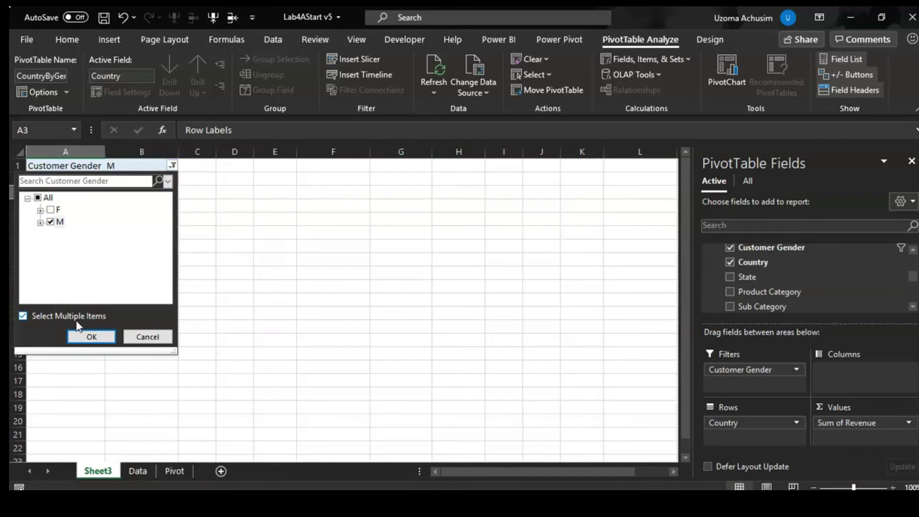
{"action": "left_click", "coordinate": [50, 210]}
{"action": "left_click", "coordinate": [91, 345]}
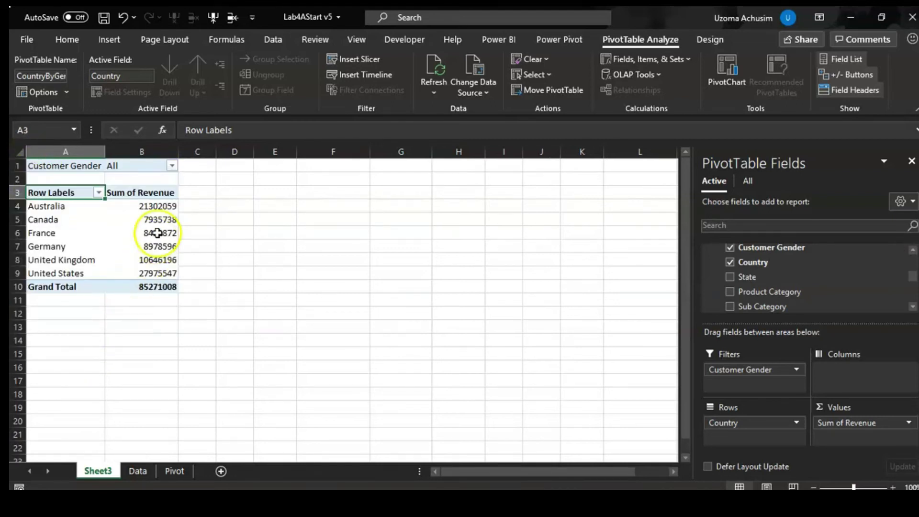
{"action": "left_click", "coordinate": [145, 289]}
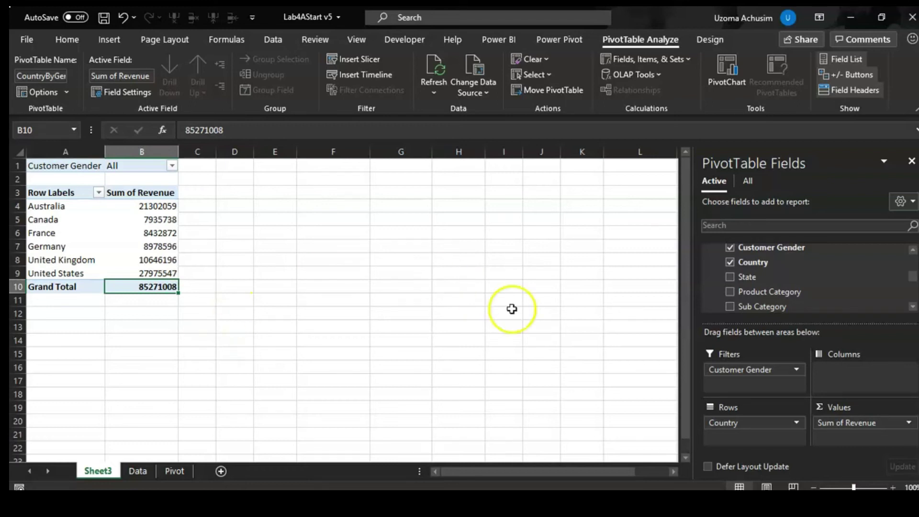
{"action": "left_click_drag", "start_coordinate": [913, 276], "coordinate": [913, 259]}
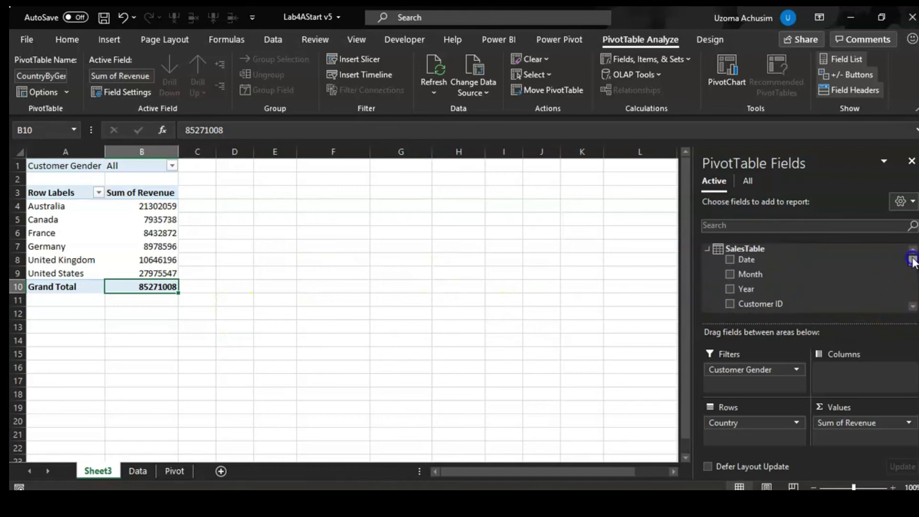
- Check the Year field so Sum of Year appears in Values, then select it
{"action": "left_click", "coordinate": [734, 289]}
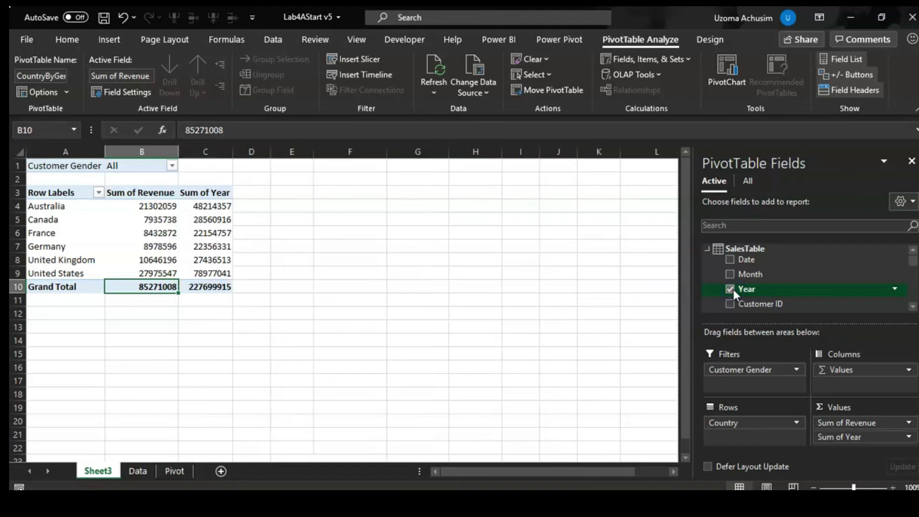
{"action": "left_click", "coordinate": [835, 435]}
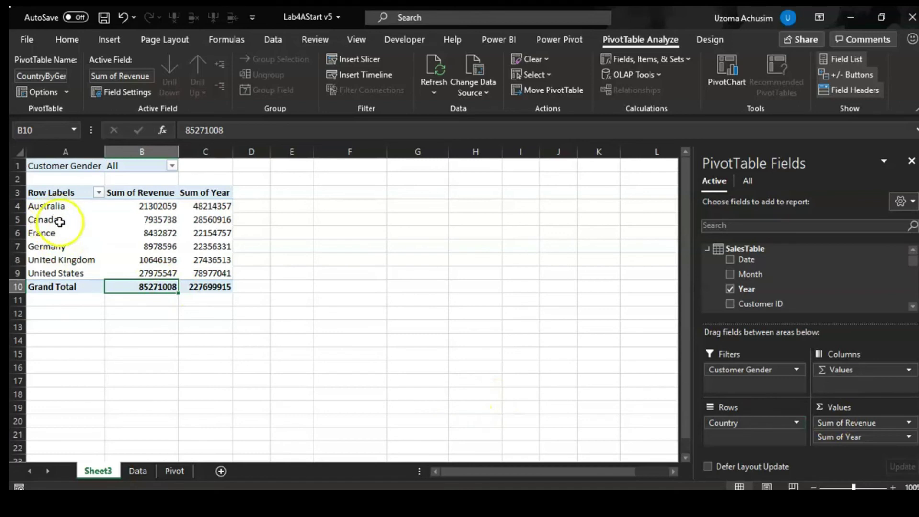
{"action": "left_click", "coordinate": [866, 437]}
- Move Year into Columns to show 2011–2016 per country, then select values B5:H11
{"action": "left_click_drag", "start_coordinate": [865, 439], "coordinate": [852, 386]}
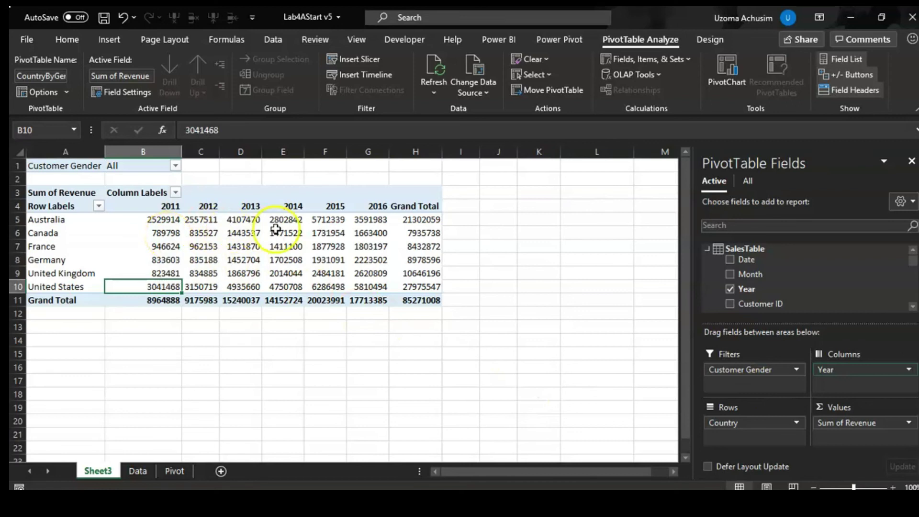
{"action": "mouse_move", "coordinate": [346, 262]}
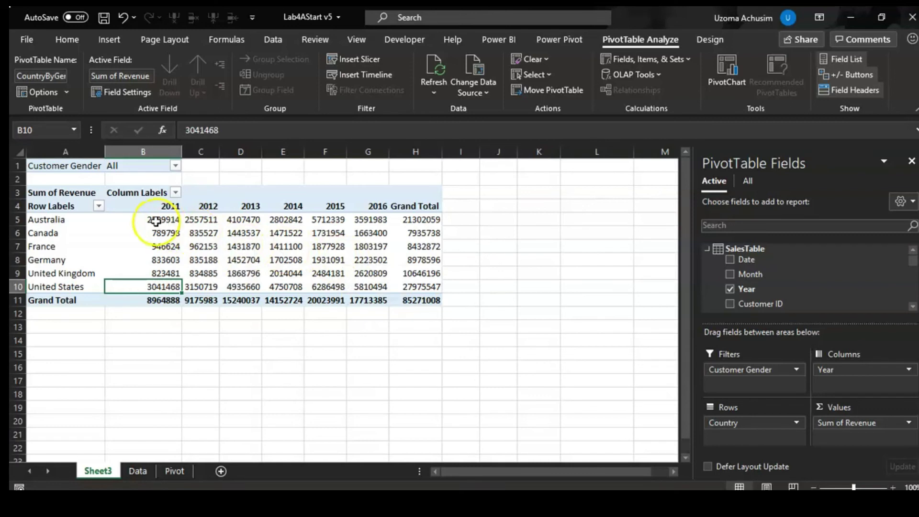
{"action": "mouse_move", "coordinate": [152, 221]}
{"action": "left_click_drag", "start_coordinate": [152, 221], "coordinate": [415, 300]}
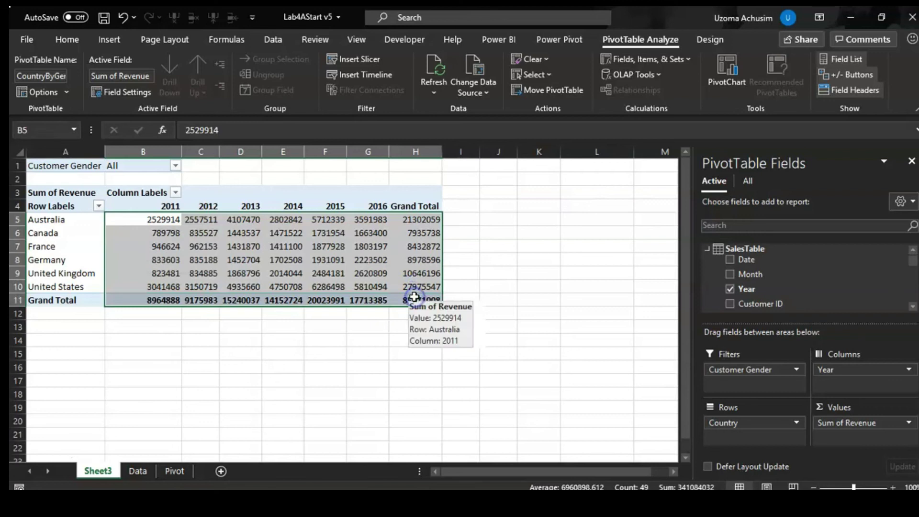
- Apply Comma Style to the revenue values and remove both decimal places
{"action": "left_click", "coordinate": [69, 41]}
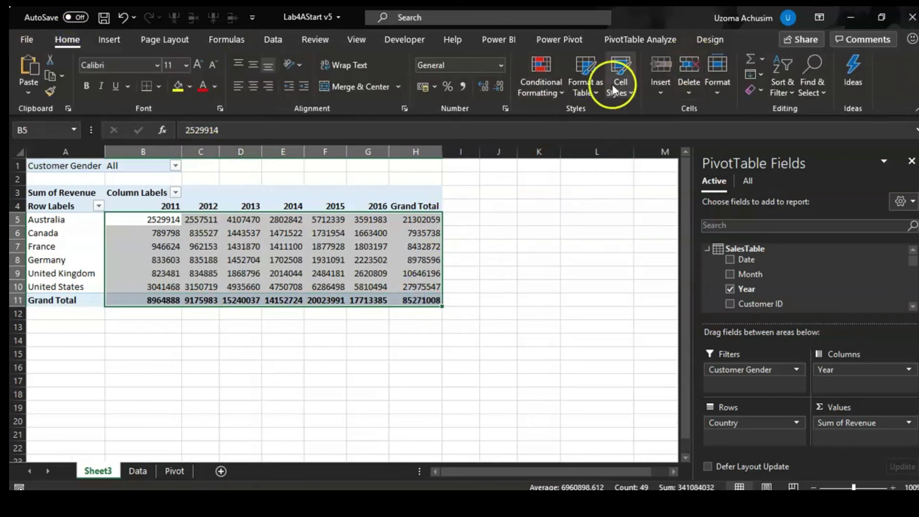
{"action": "left_click", "coordinate": [463, 86]}
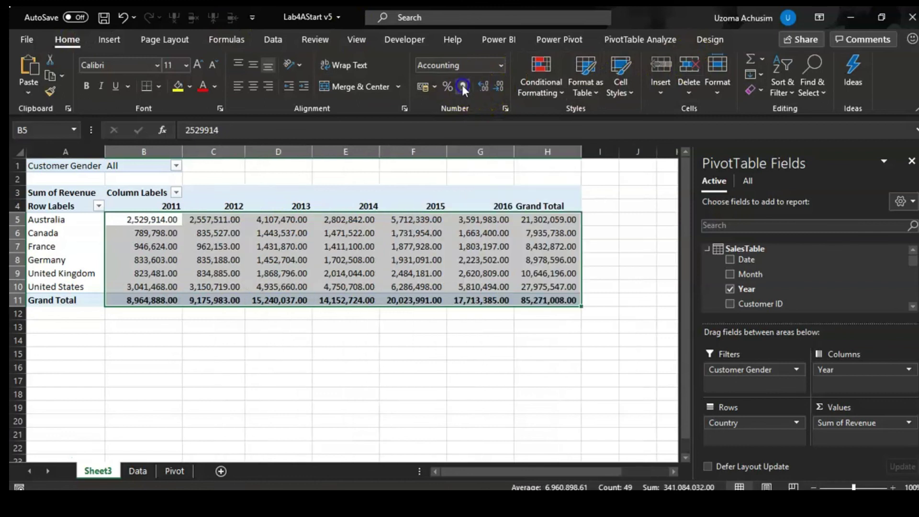
{"action": "left_click", "coordinate": [497, 90]}
{"action": "left_click", "coordinate": [496, 90]}
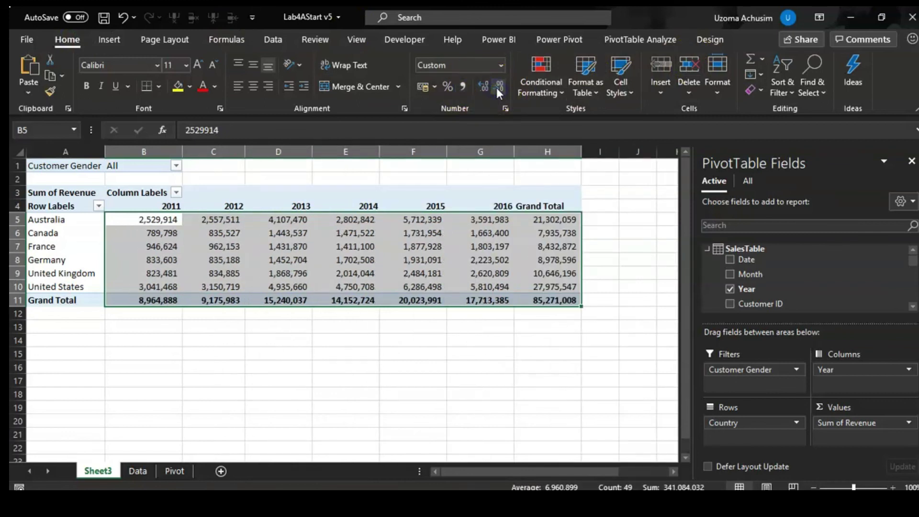
- Switch the revenue values to Currency with no decimals, e.g. total ₦85,271,008
{"action": "left_click", "coordinate": [499, 65]}
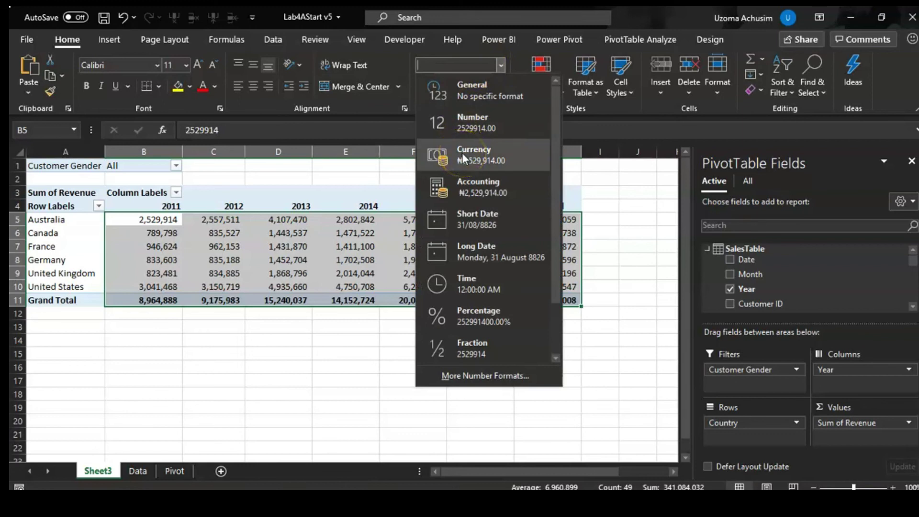
{"action": "left_click", "coordinate": [479, 160]}
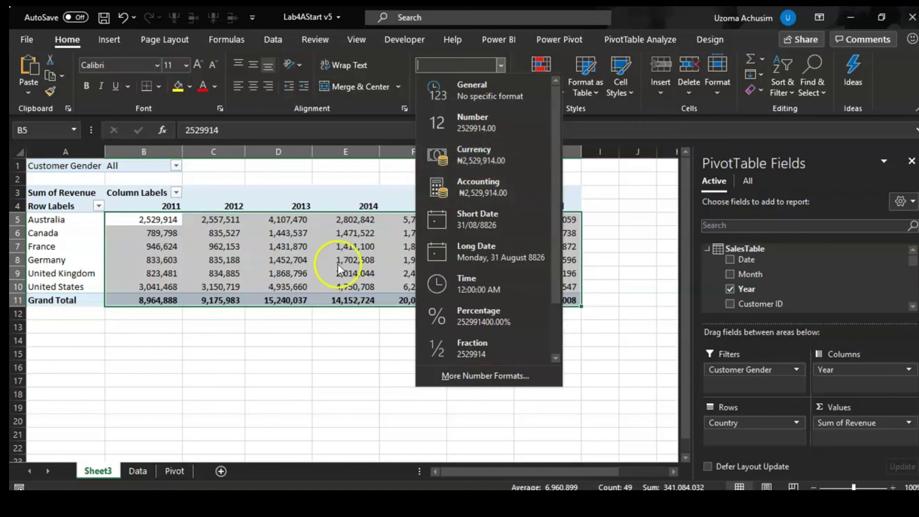
{"action": "left_click", "coordinate": [298, 284]}
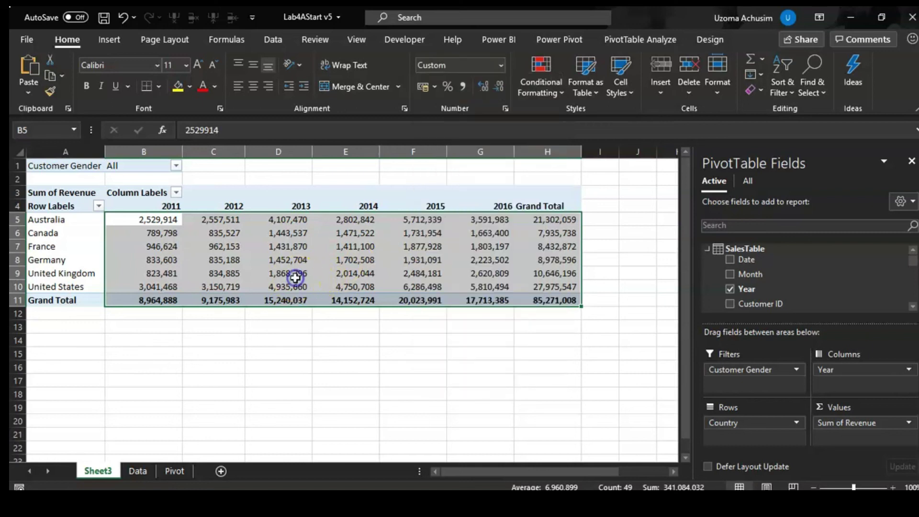
{"action": "left_click", "coordinate": [502, 65]}
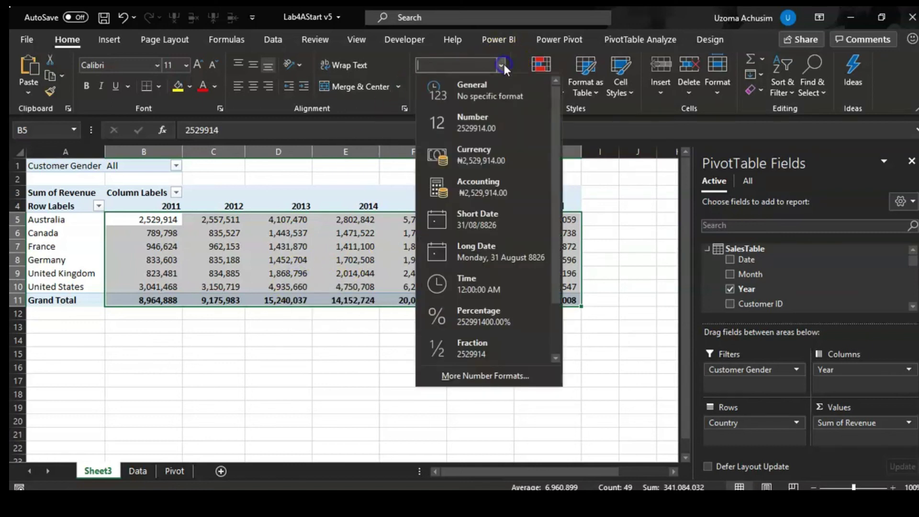
{"action": "left_click", "coordinate": [472, 159]}
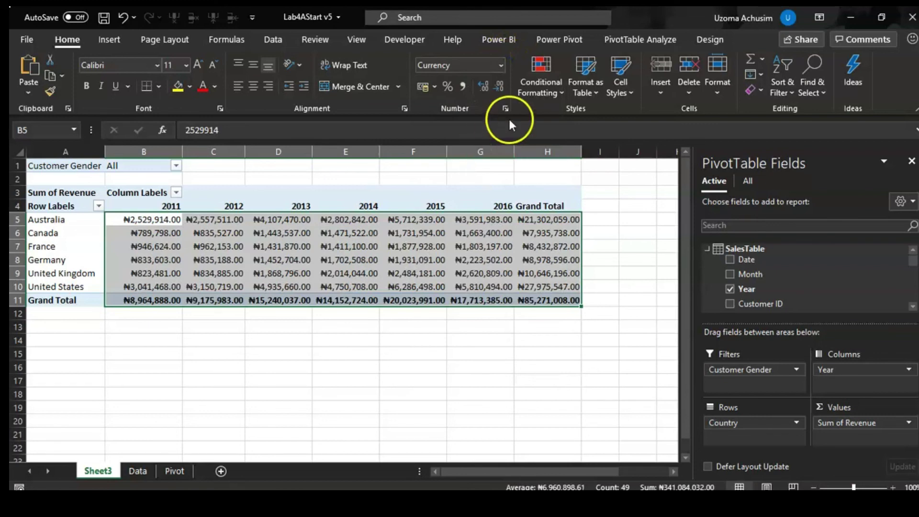
{"action": "left_click", "coordinate": [498, 87]}
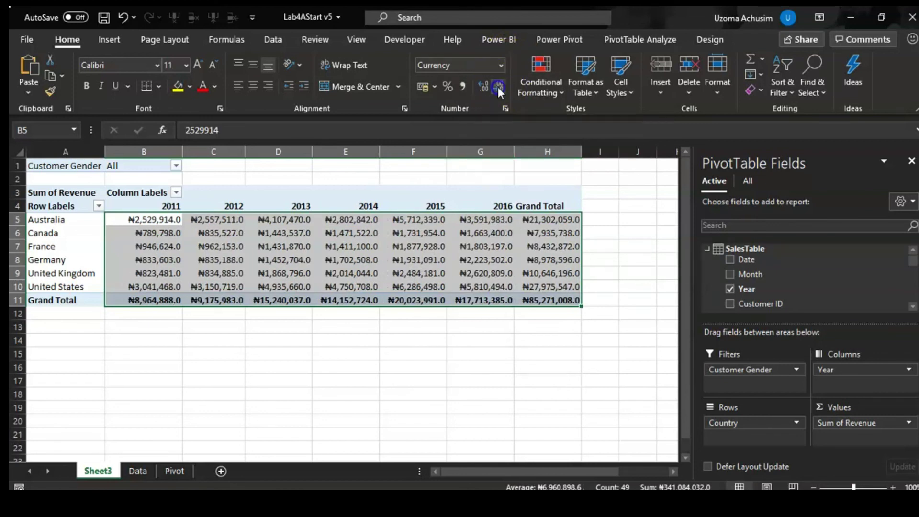
{"action": "left_click", "coordinate": [498, 87]}
{"action": "left_click", "coordinate": [456, 249]}
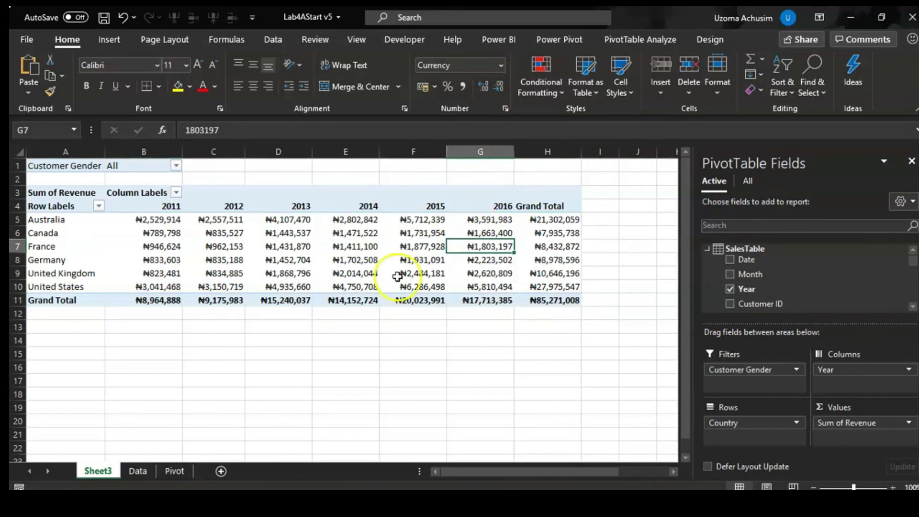
{"action": "left_click", "coordinate": [275, 260]}
{"action": "left_click", "coordinate": [384, 357]}
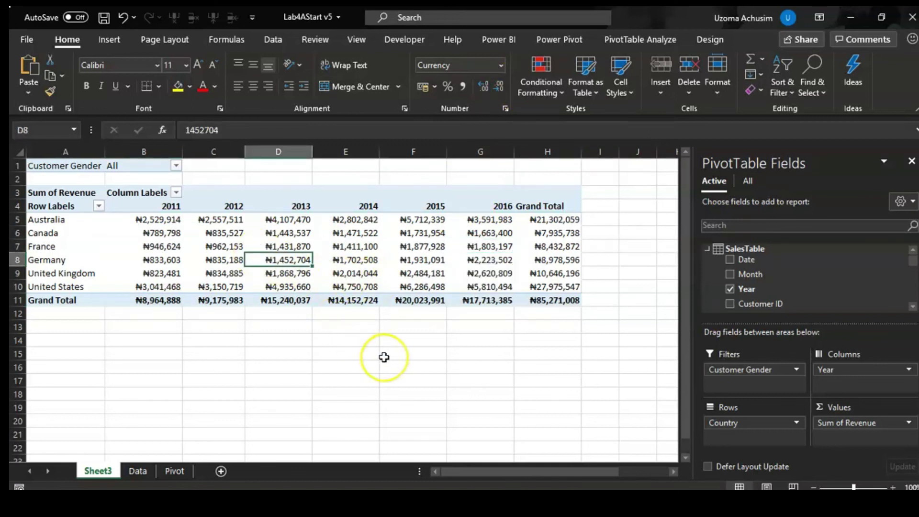